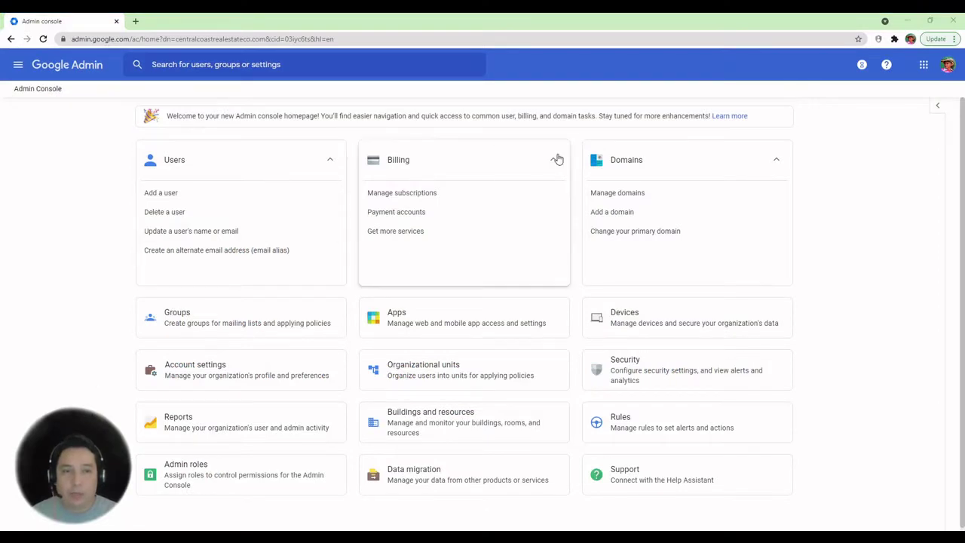
Begin a new data migration with Google Workspace chosen as the migration source
left_click(432, 477)
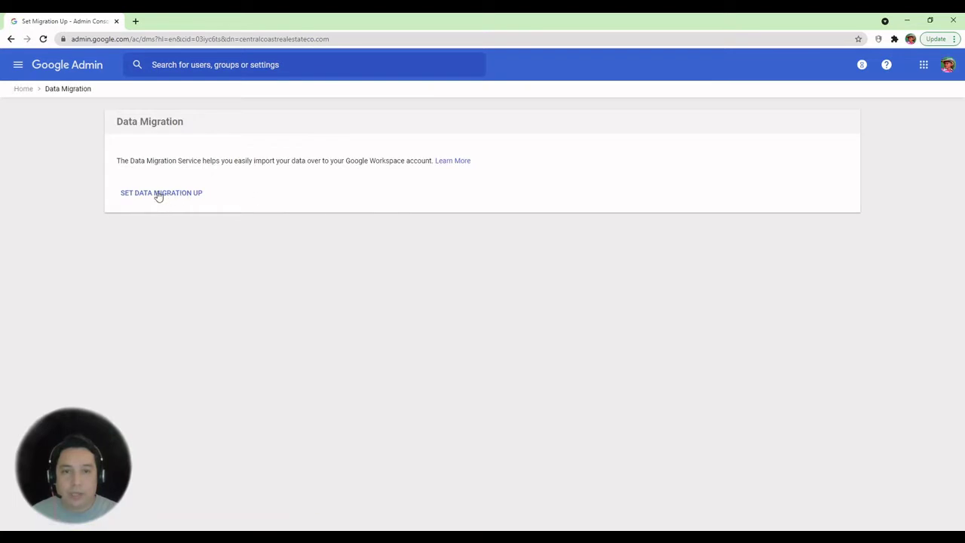
left_click(158, 195)
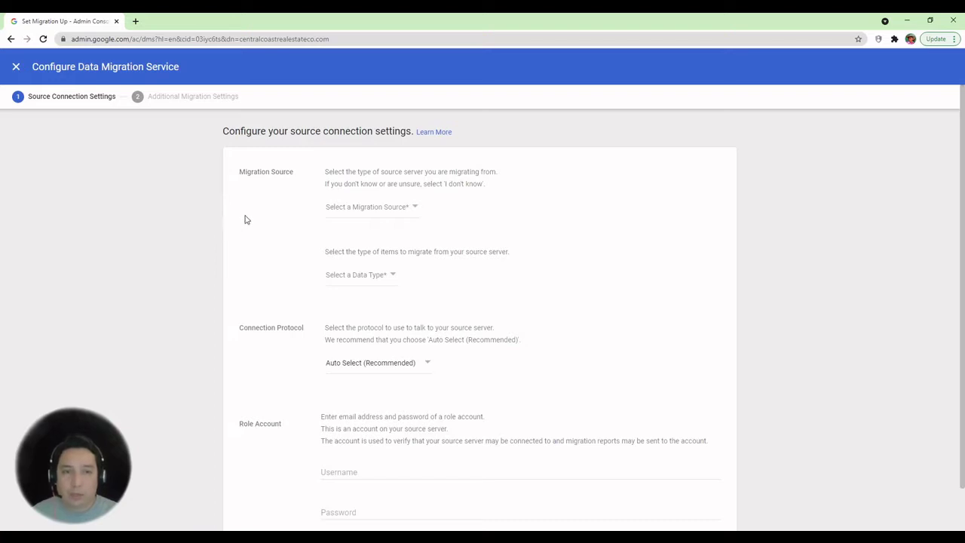
left_click(405, 210)
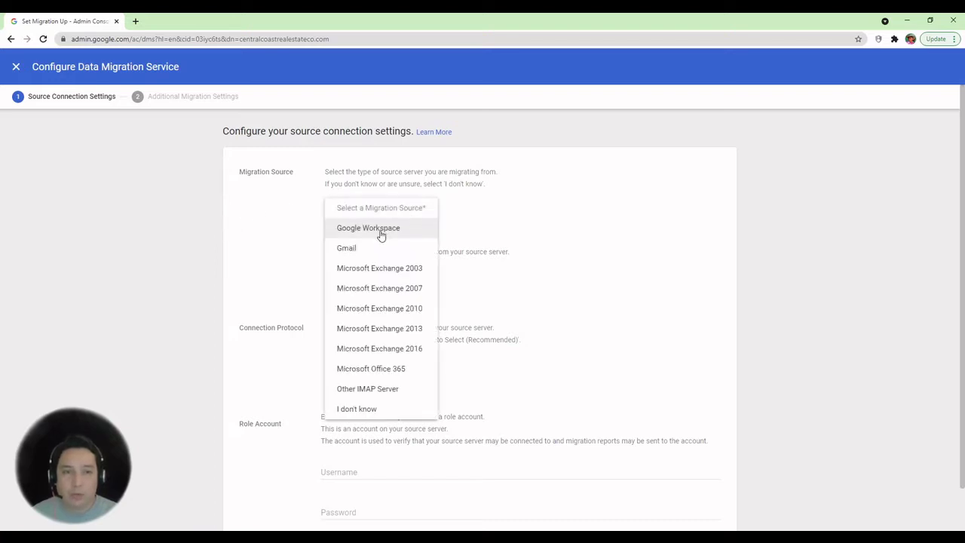
left_click(373, 233)
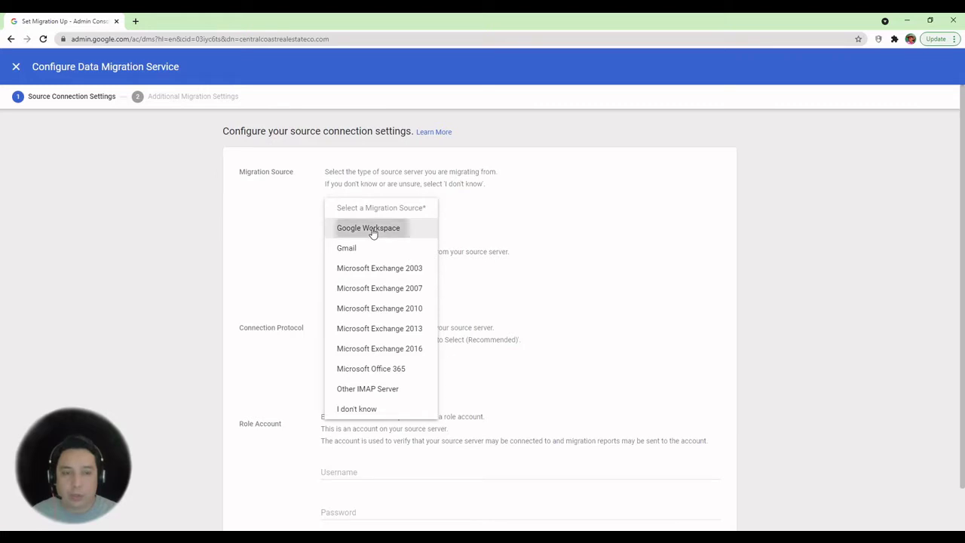
Keep the Past 1 year start date, include deleted and junk mail, and continue to user selection
left_click(712, 466)
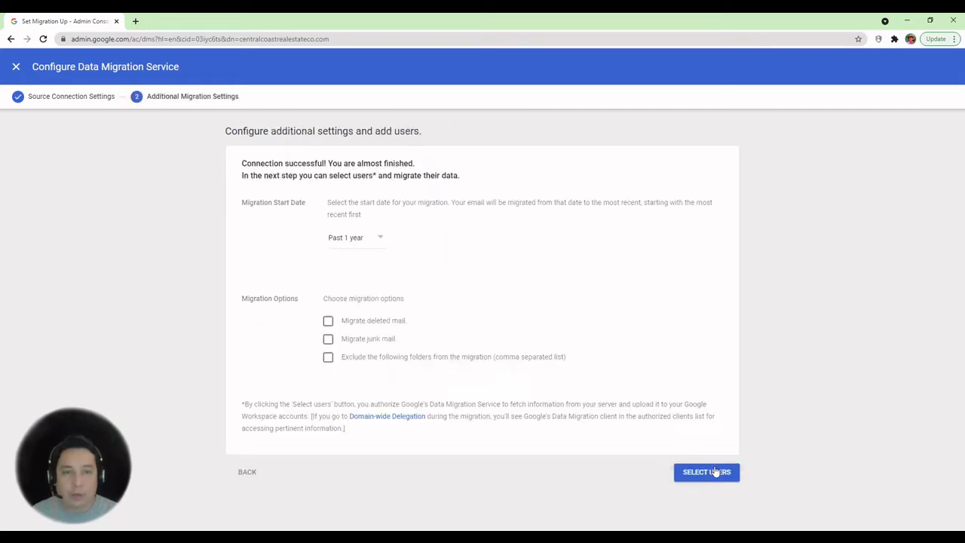
left_click(359, 239)
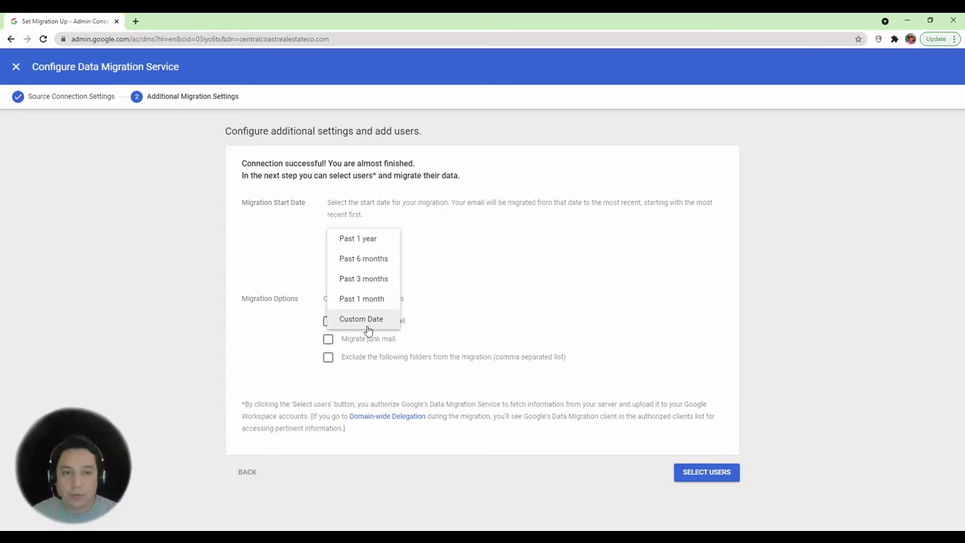
left_click(365, 240)
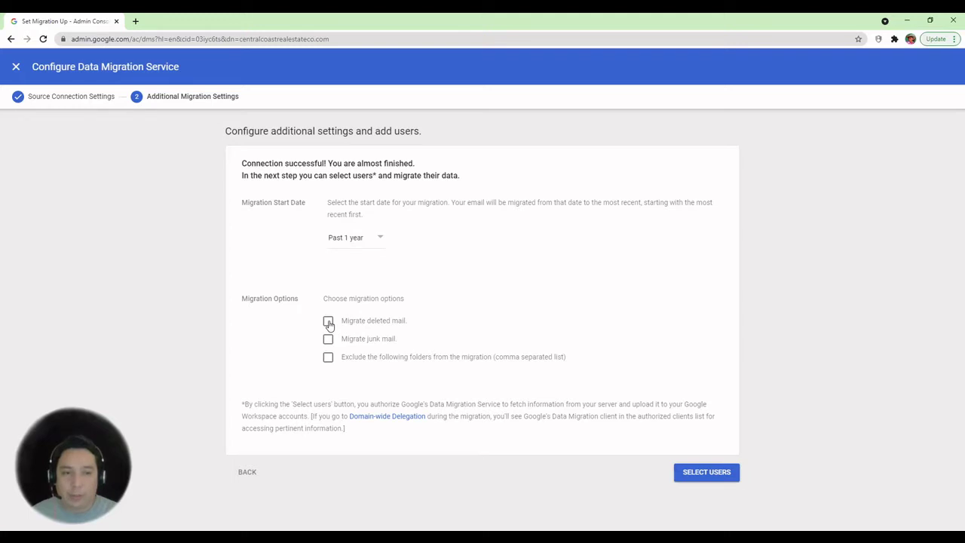
left_click(329, 322)
left_click(328, 341)
left_click(697, 475)
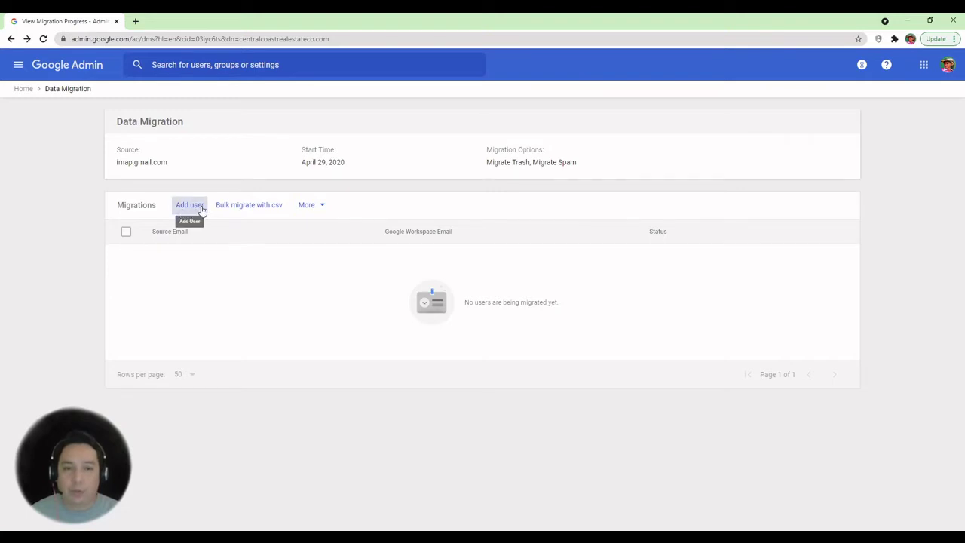
Look at the Bulk migrate with CSV option, then cancel it
left_click(254, 208)
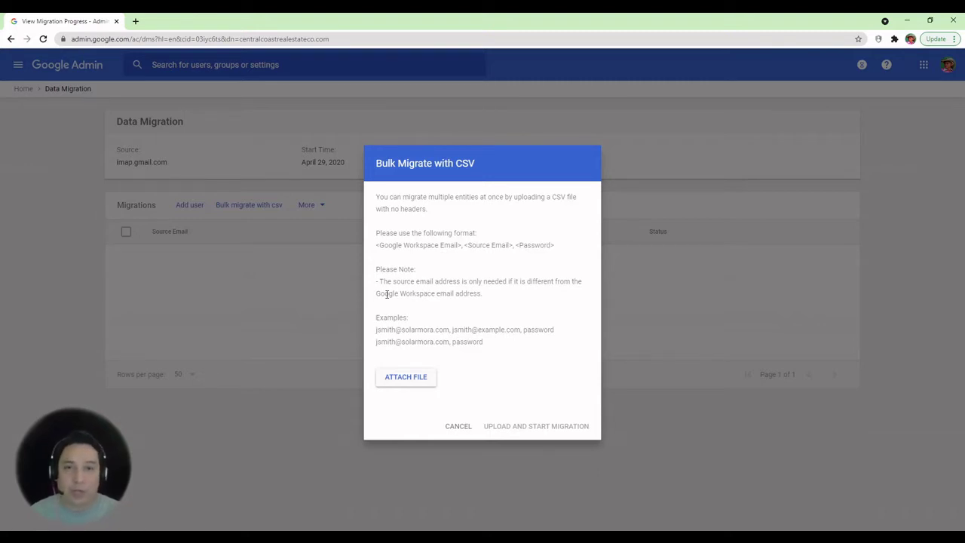
left_click(458, 428)
Add a single user and enter the departing user's source email and password
left_click(190, 208)
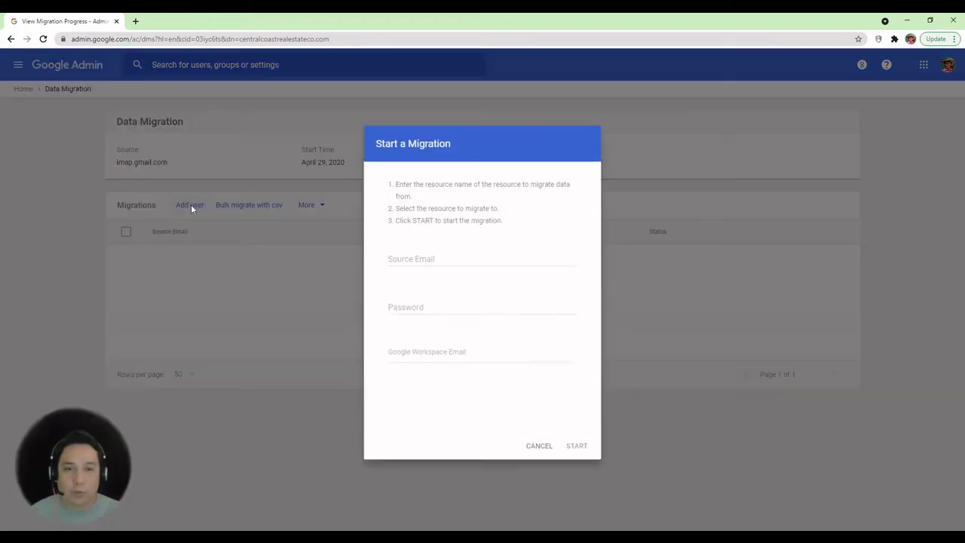
left_click(432, 255)
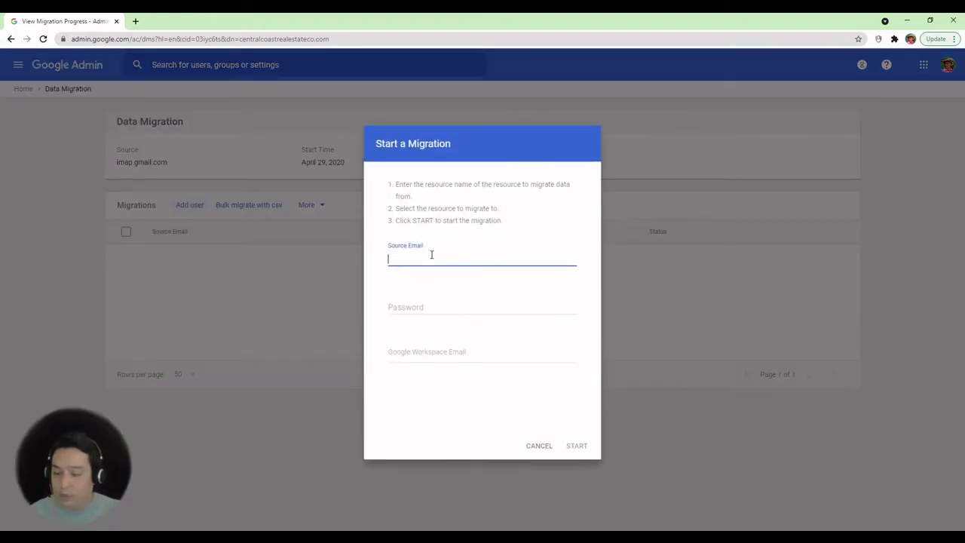
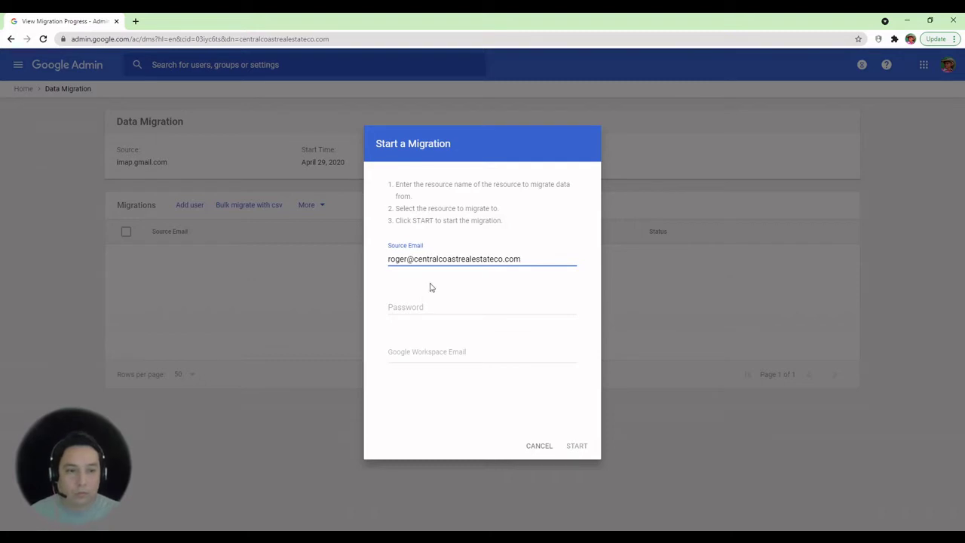
left_click(415, 311)
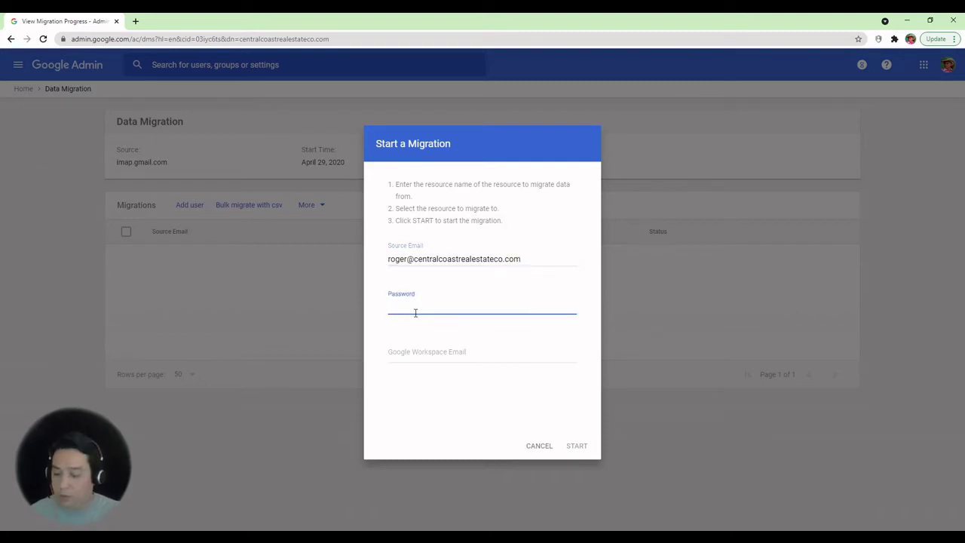
type("*************")
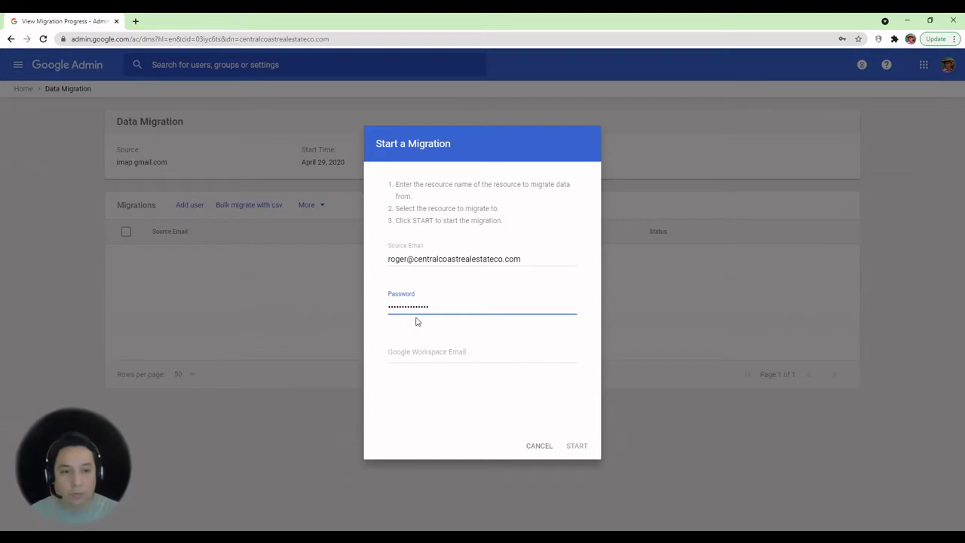
Pick the colleague's suggested Workspace account as destination and start the migration
left_click(406, 358)
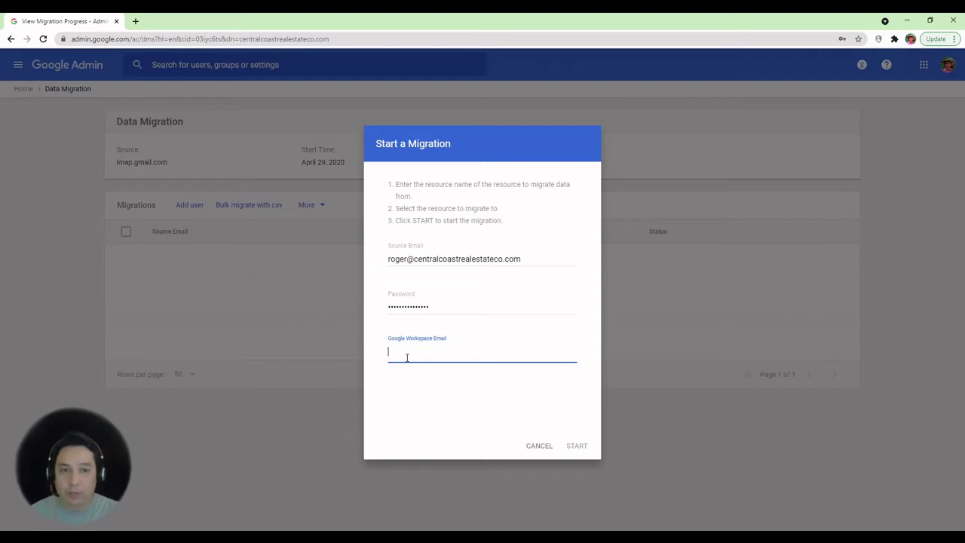
type("w")
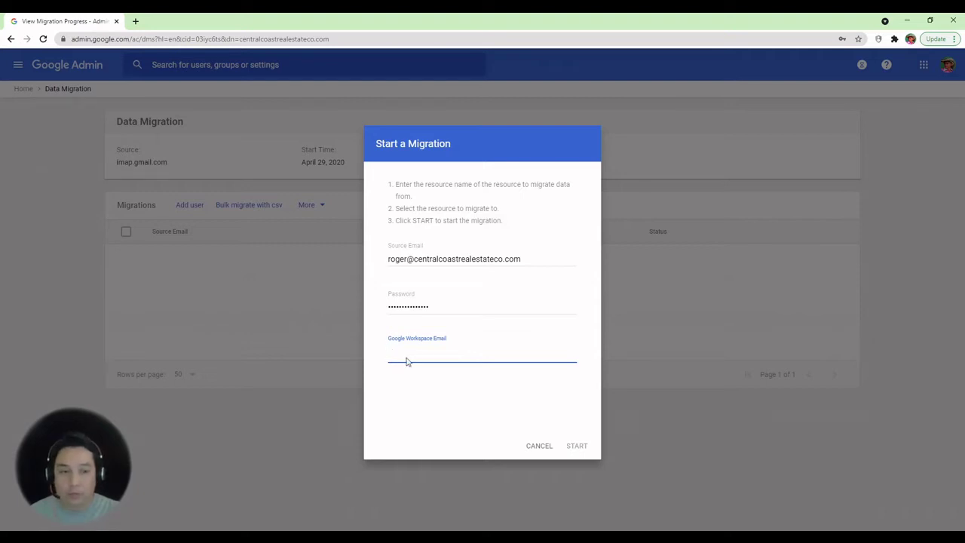
type("mary")
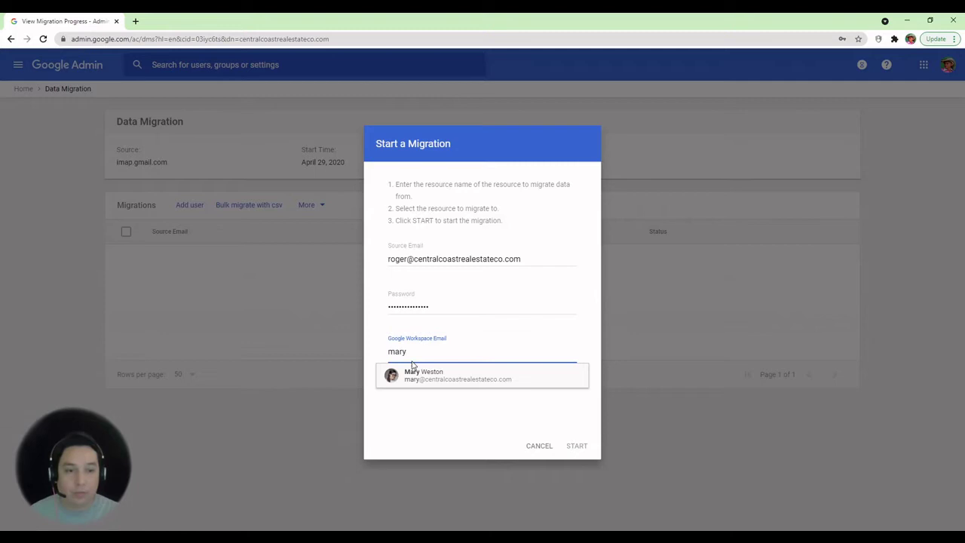
left_click(418, 377)
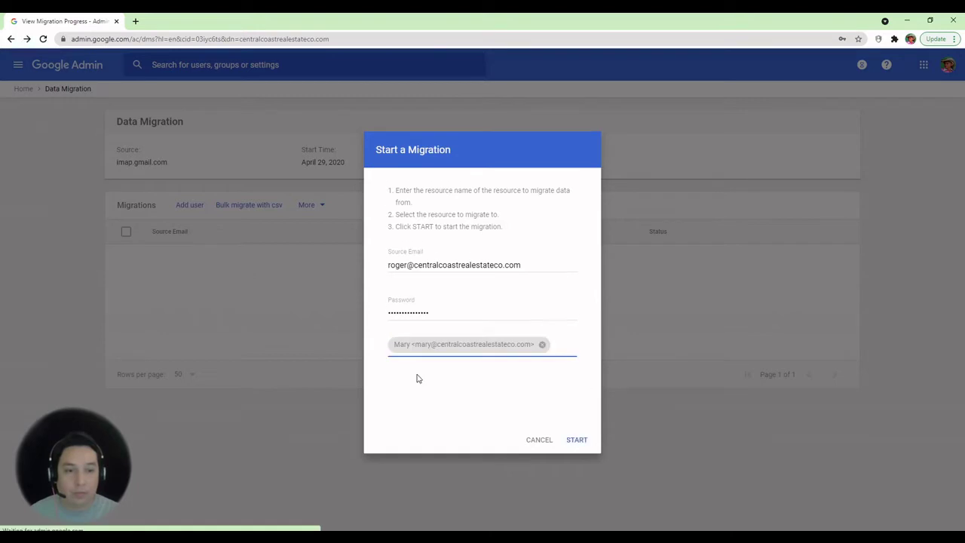
left_click(577, 443)
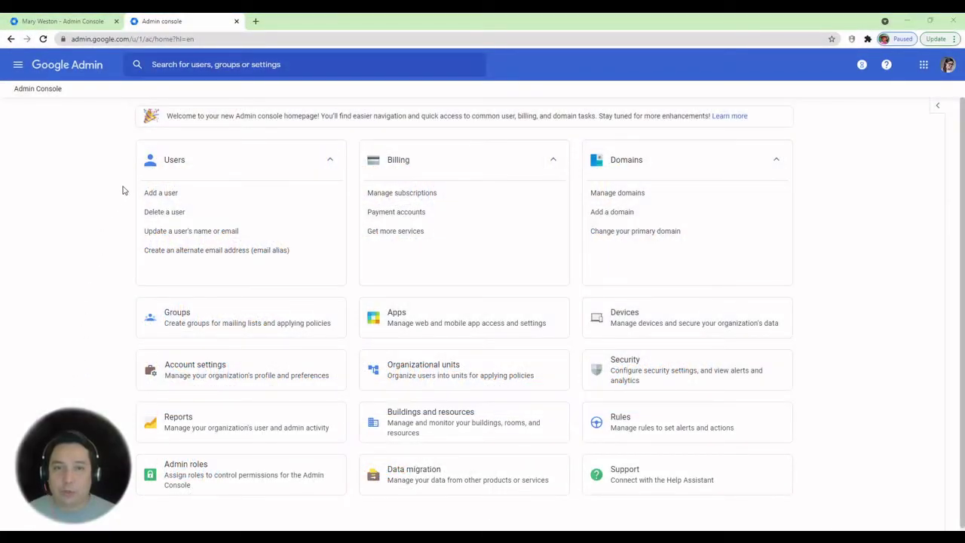
Select the departing user in the Users list and choose Delete selected users from More
left_click(166, 166)
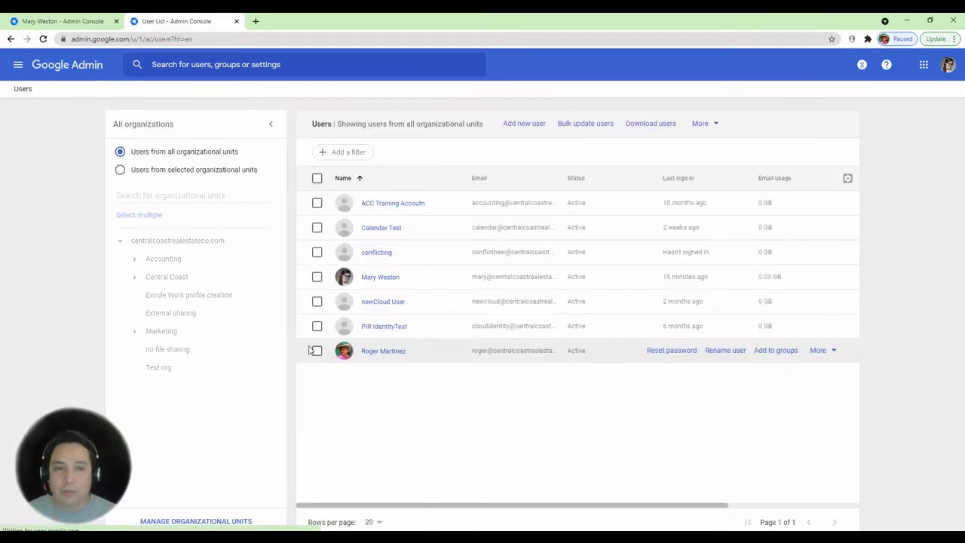
left_click(317, 350)
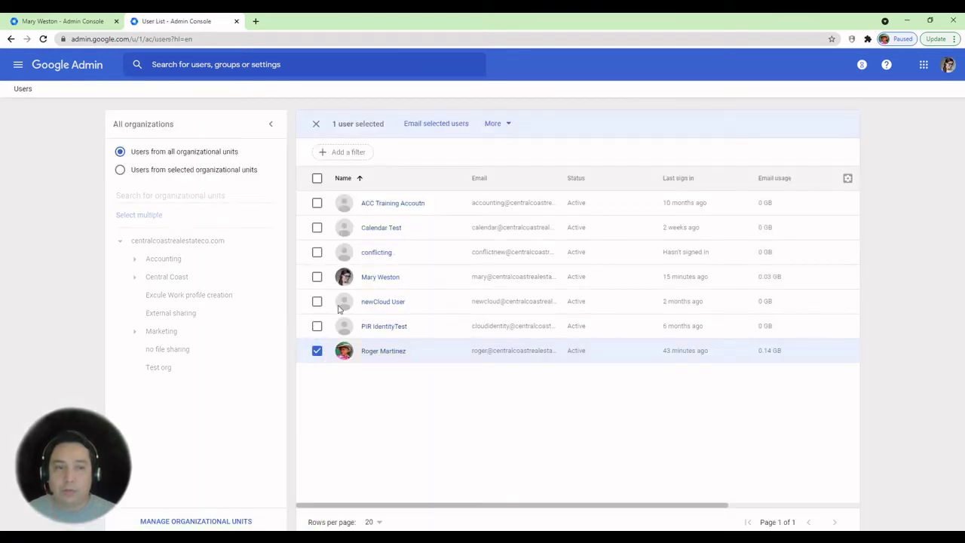
left_click(494, 123)
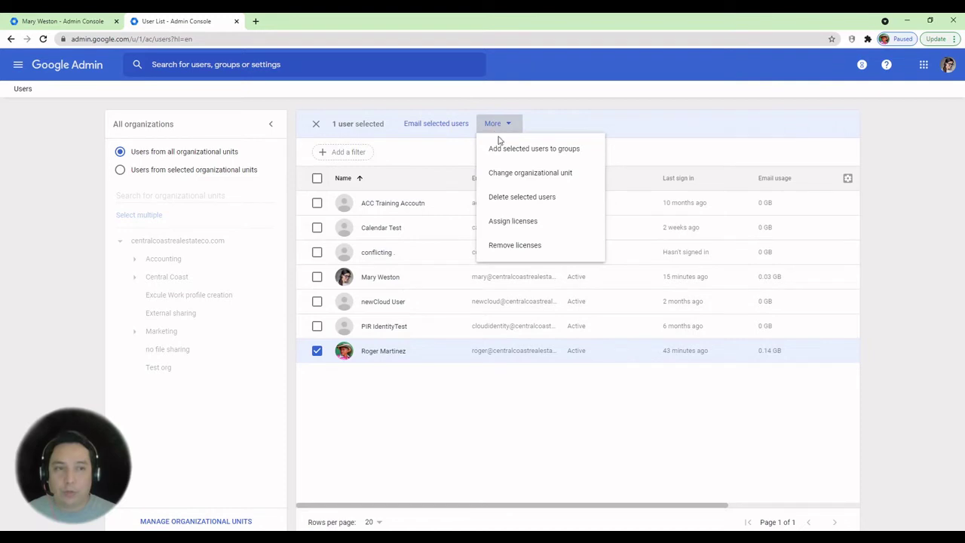
left_click(505, 198)
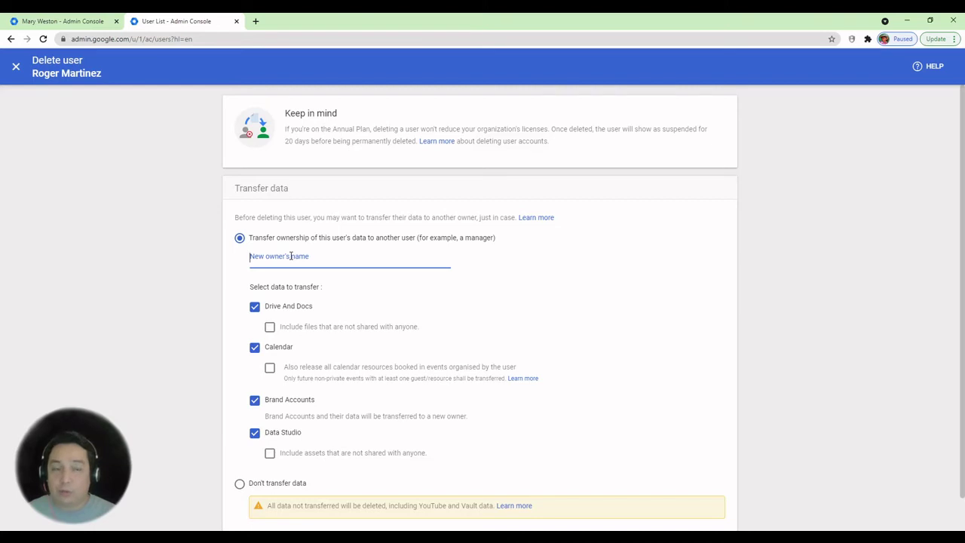
Make the colleague the new data owner, keep Drive, Calendar, Brand Accounts and Data Studio checked, and delete the user
type("mary")
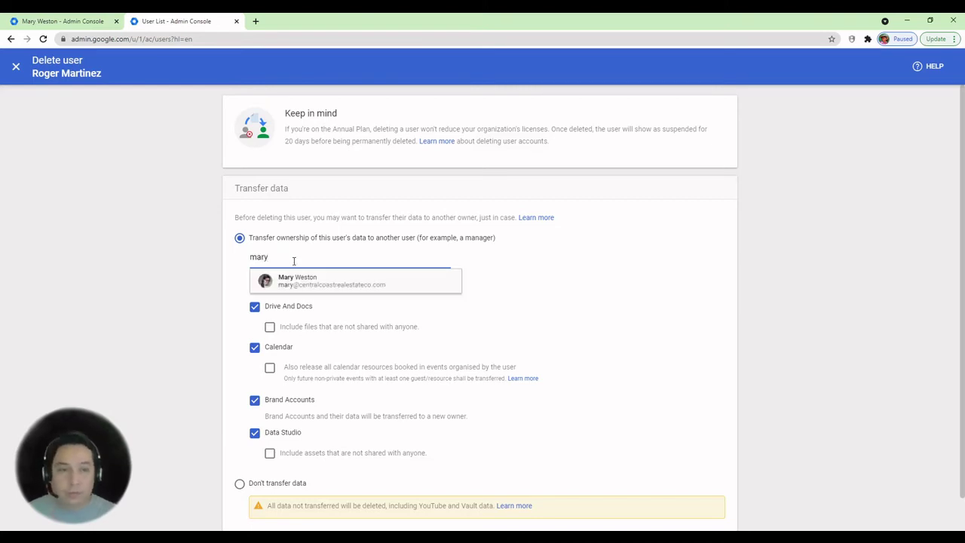
left_click(297, 281)
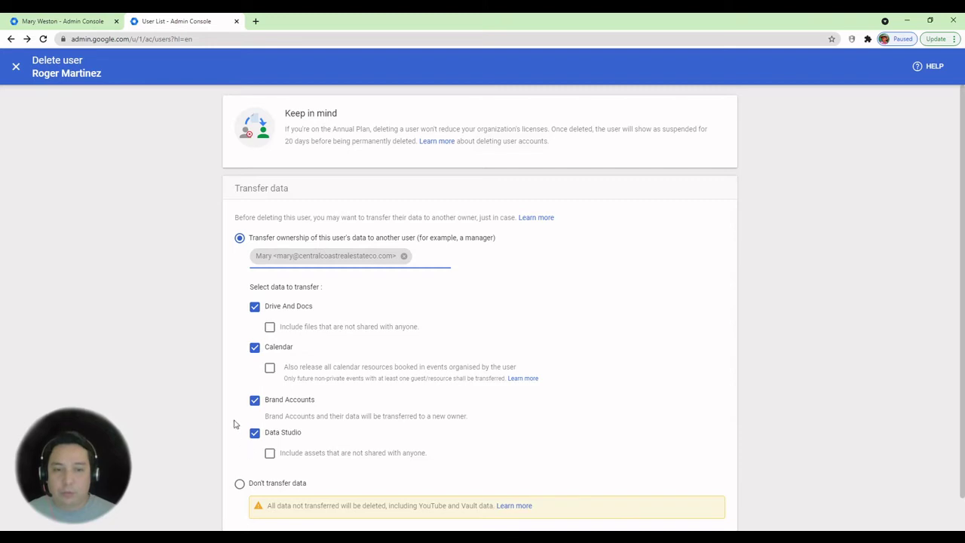
scroll(204, 438, "down", 1)
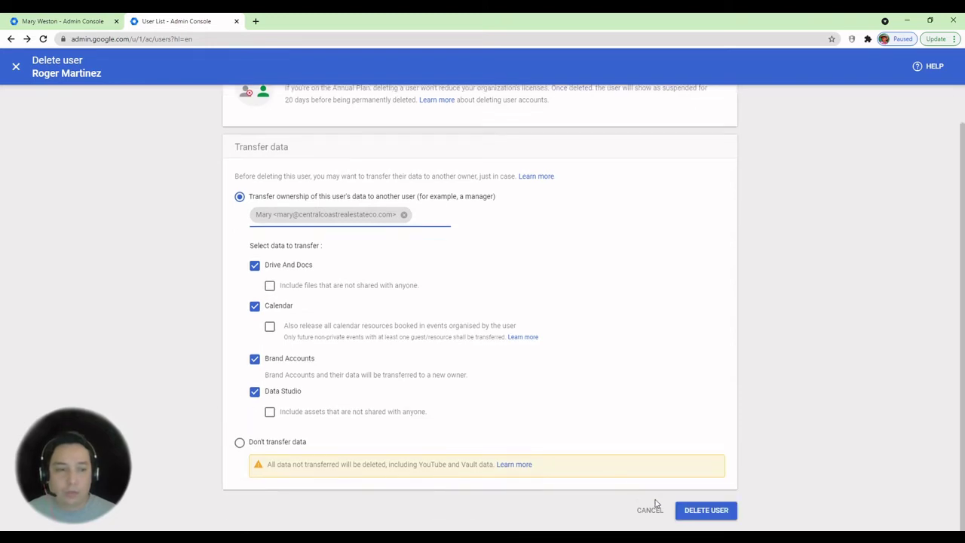
left_click(711, 511)
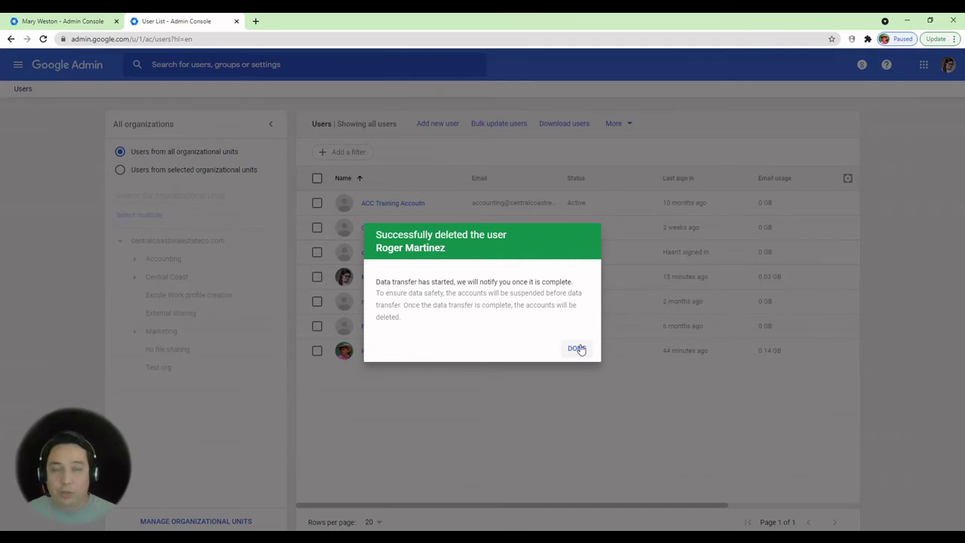
Dismiss the confirmation and open the deleted user's page to expand the 2 exceptions banner
left_click(578, 349)
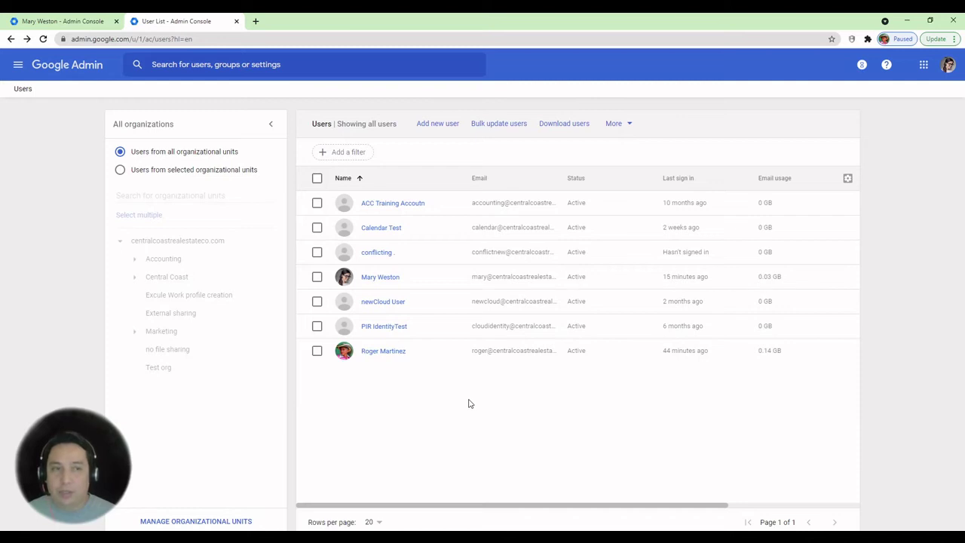
left_click(379, 353)
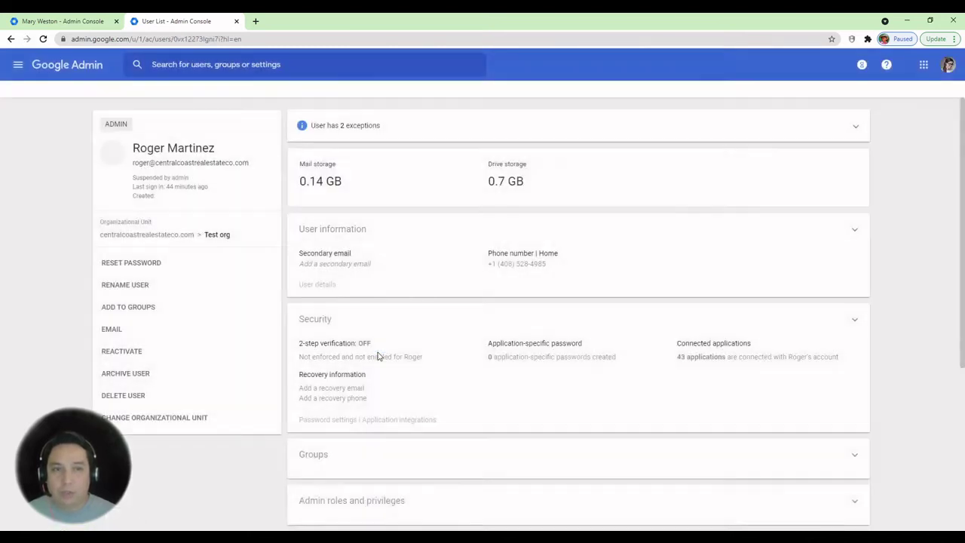
left_click(365, 133)
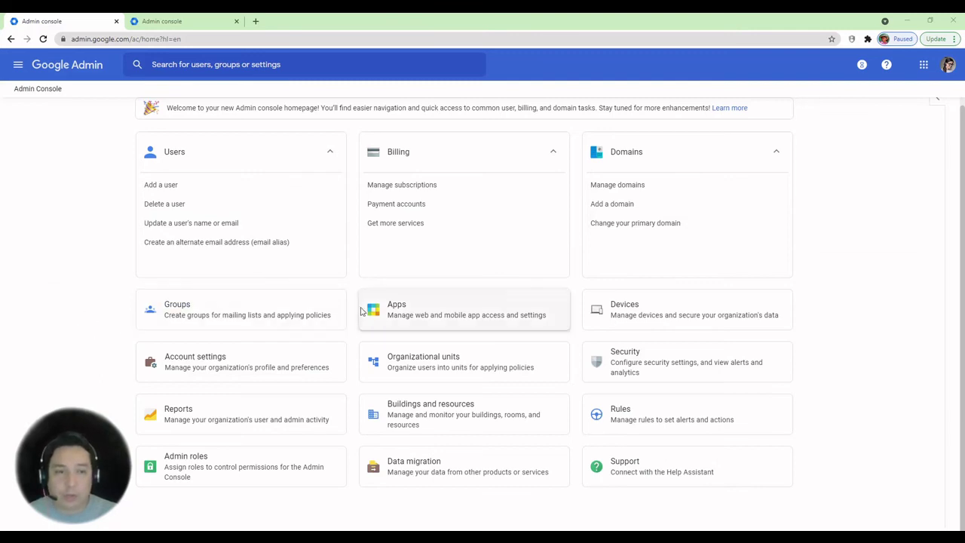
Go to Apps > Google Workspace > Gmail > Default routing
left_click(402, 315)
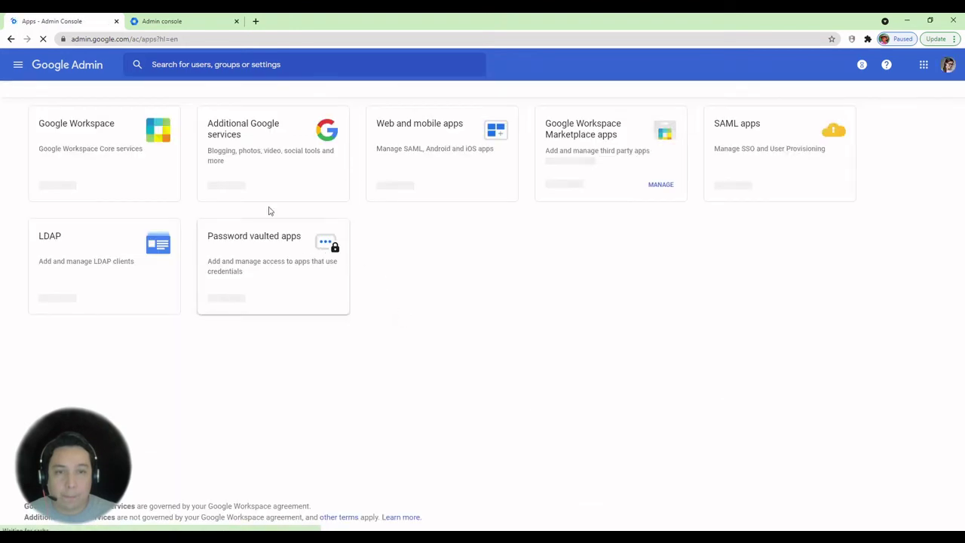
left_click(127, 154)
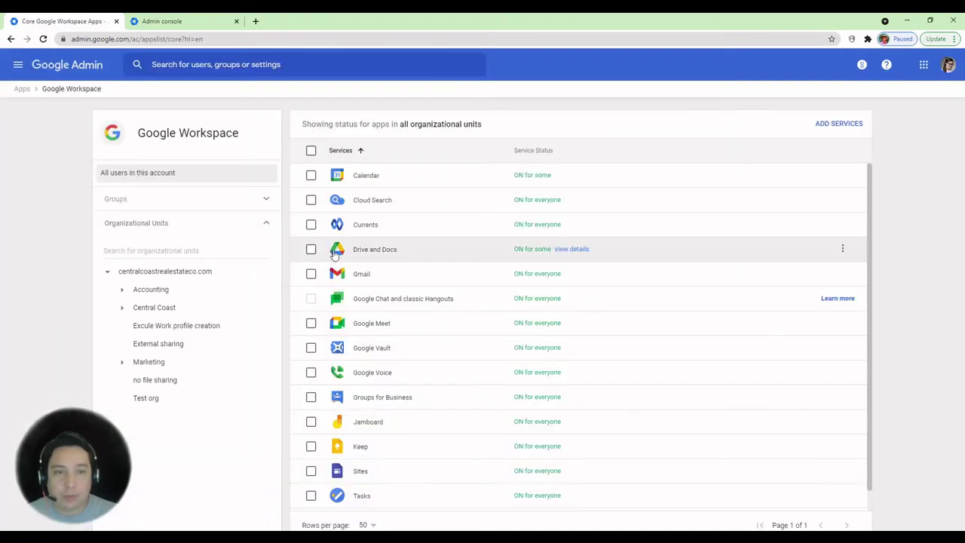
left_click(360, 276)
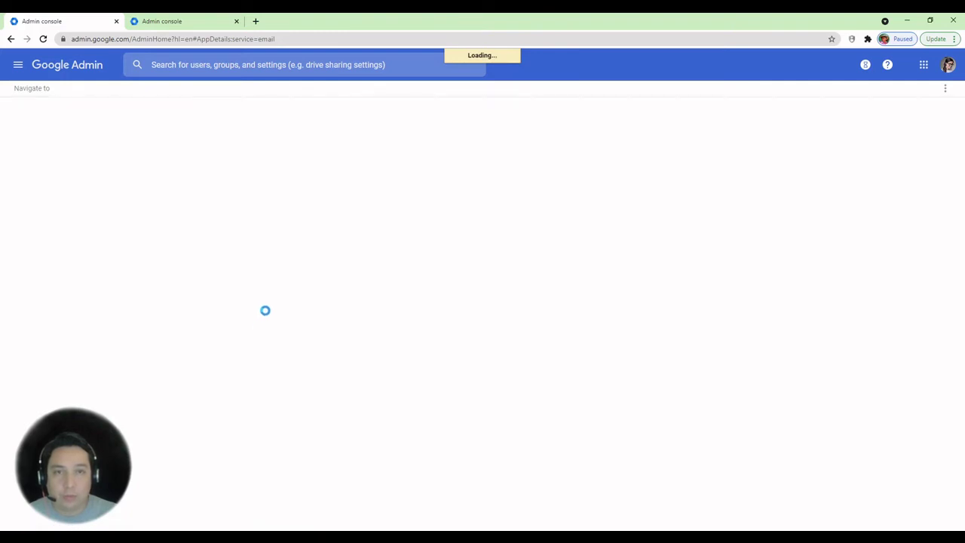
scroll(331, 335, "down", 3)
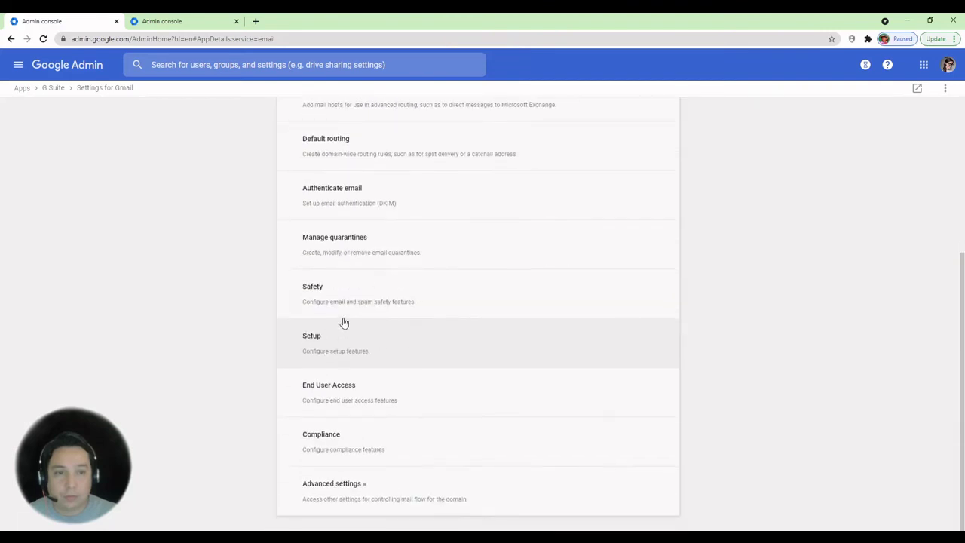
left_click(355, 153)
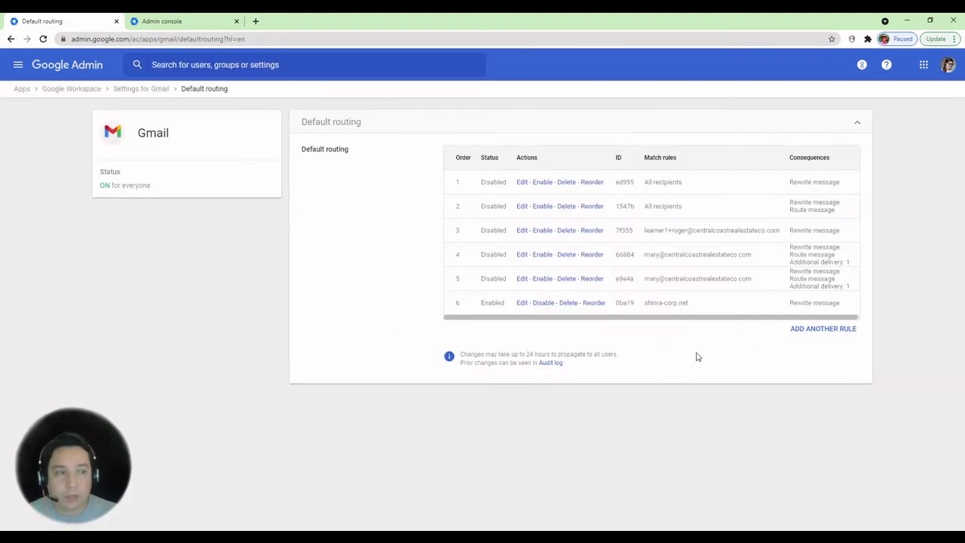
Add a new routing rule matching the deleted user's email address as a single recipient
left_click(815, 330)
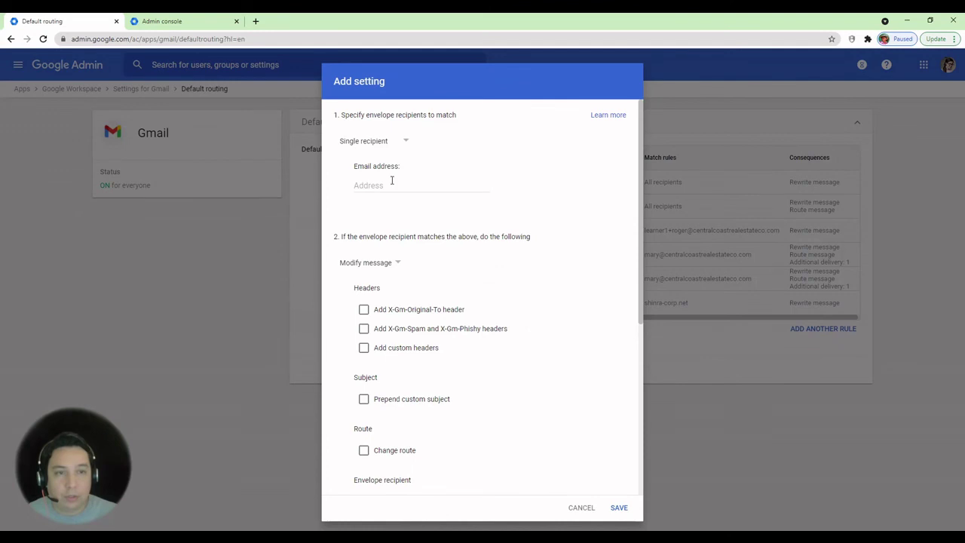
left_click(393, 188)
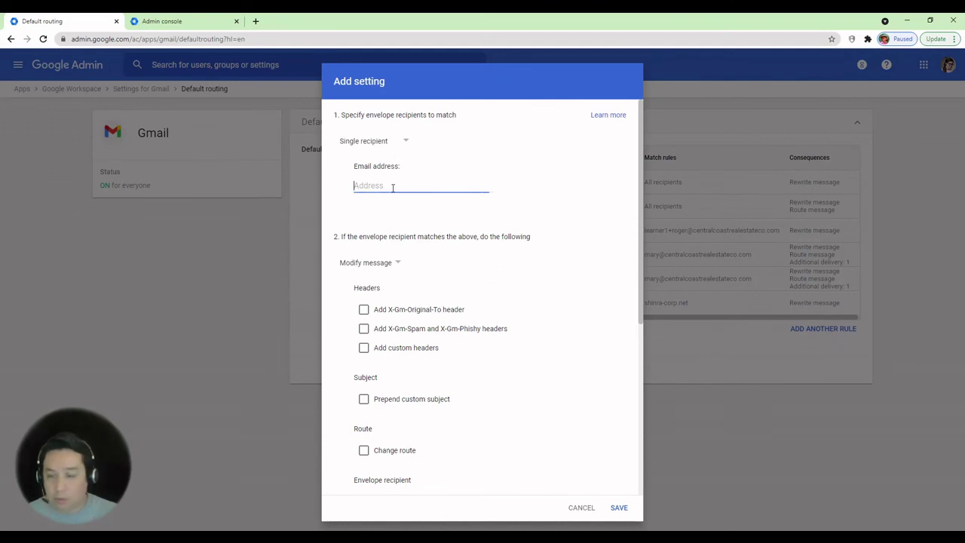
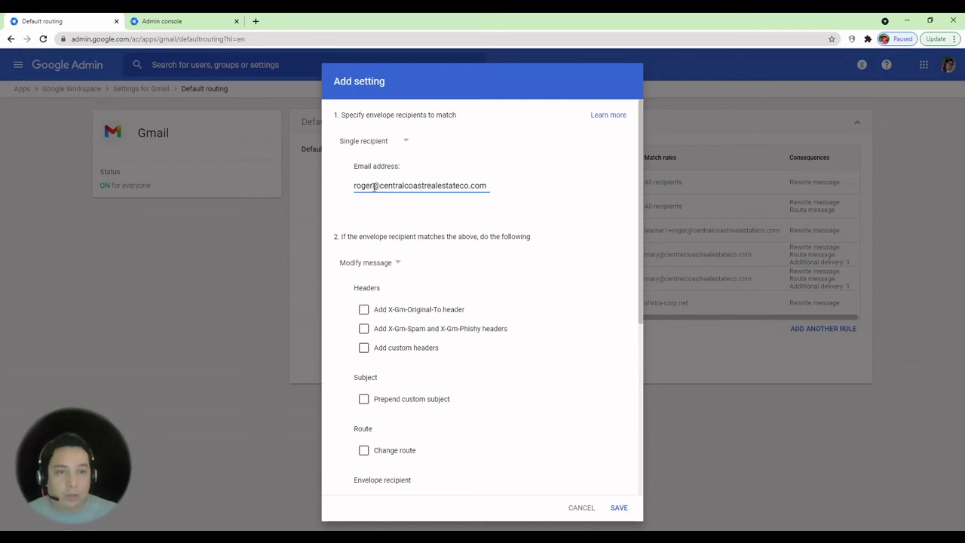
left_click_drag(353, 186, 489, 185)
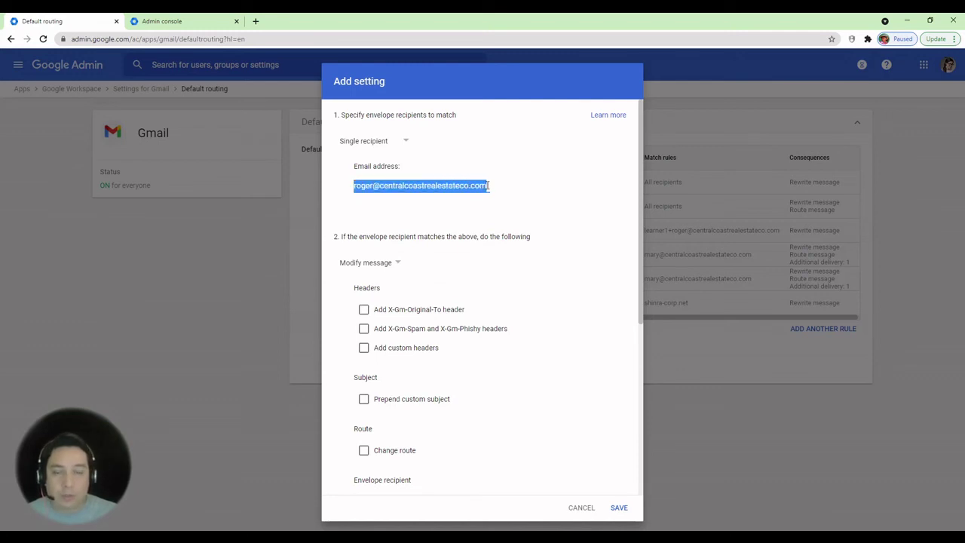
left_click(526, 207)
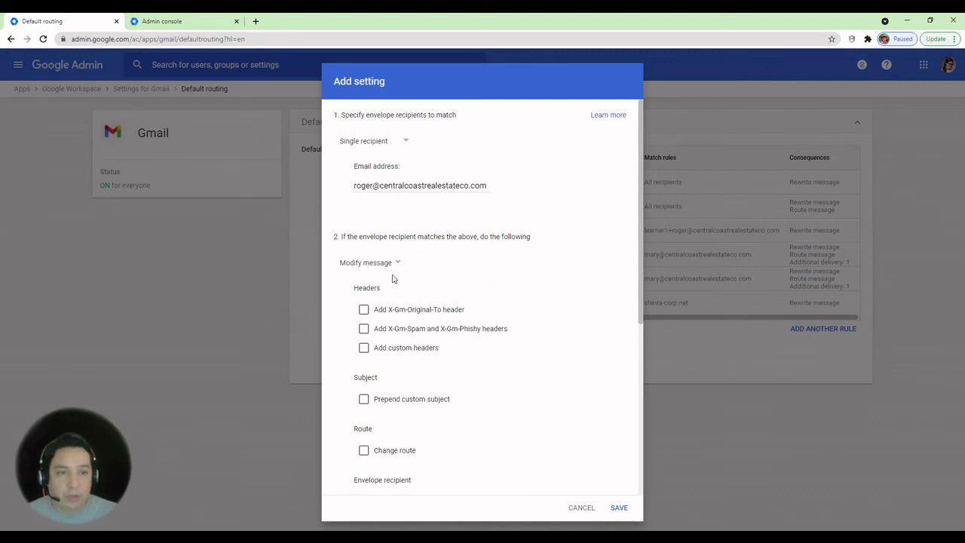
Enable Change envelope recipient with Replace recipient and start entering the colleague's address
scroll(391, 272, "down", 2)
scroll(373, 302, "down", 2)
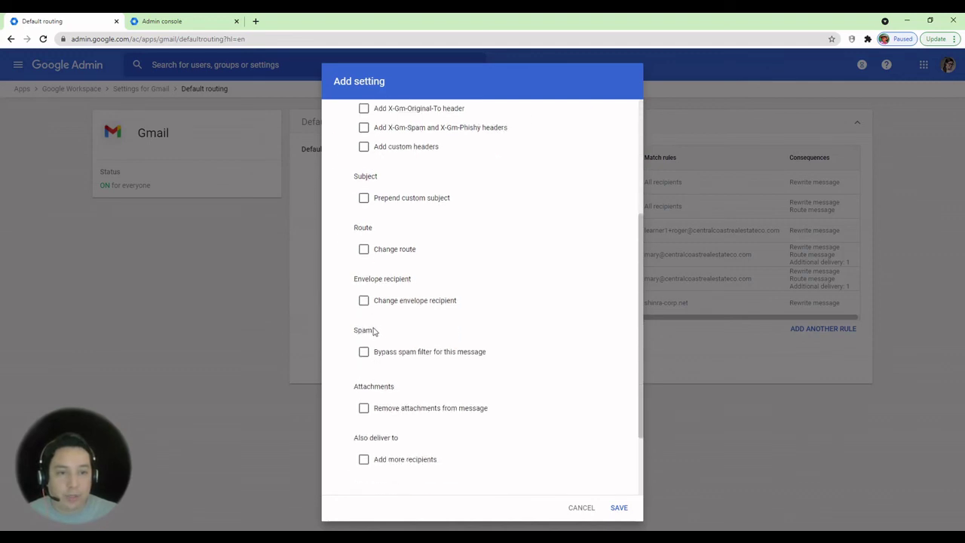
left_click(364, 302)
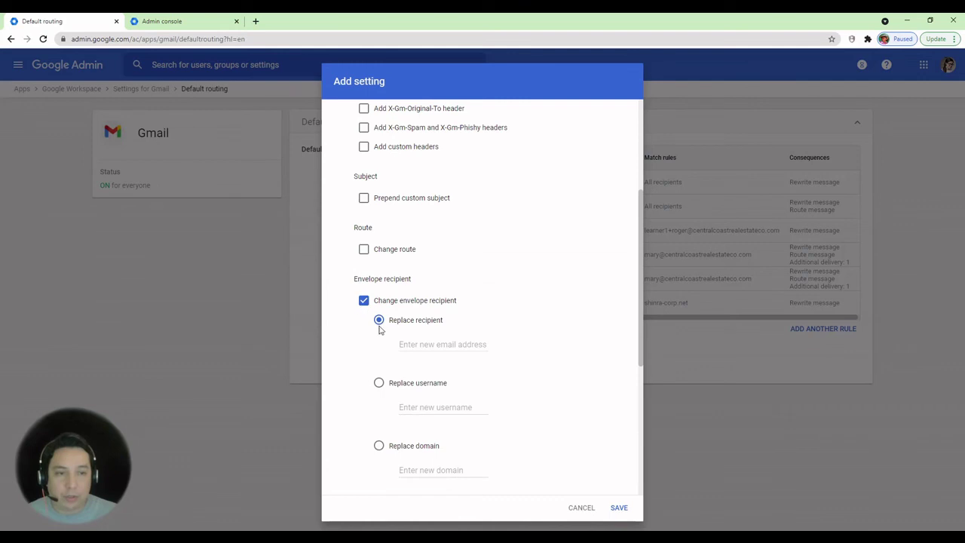
left_click(417, 345)
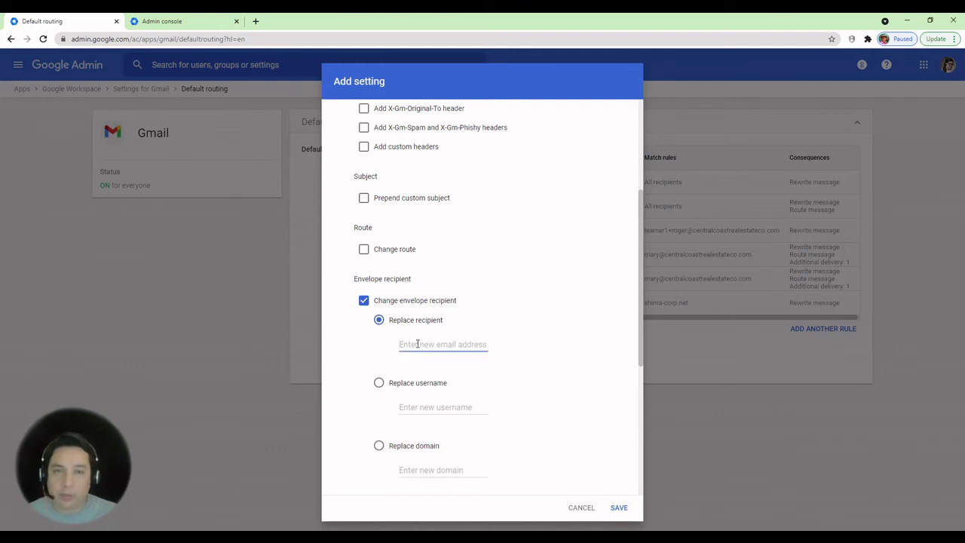
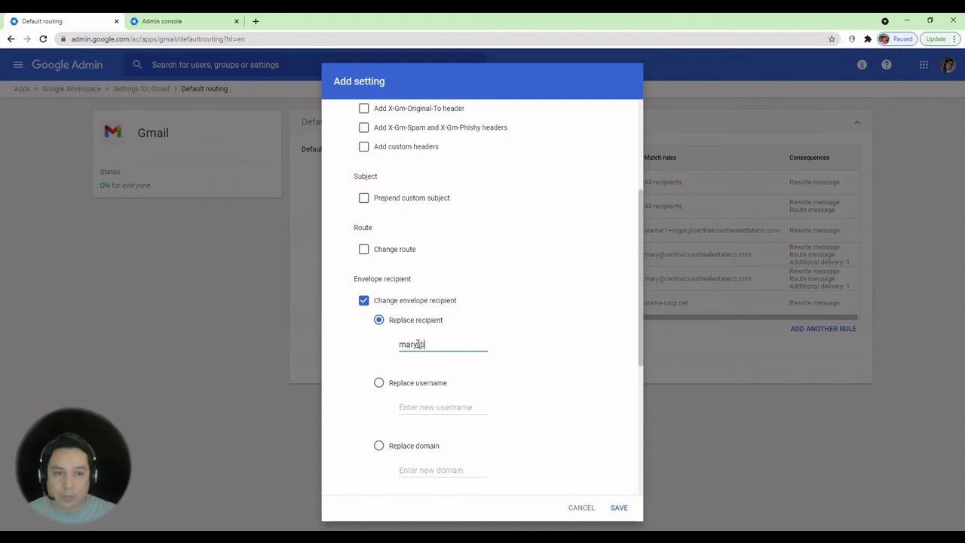
Set the routing rule option to 'Perform this action on non-recognized and recognized addresses'
scroll(418, 345, "down", 2)
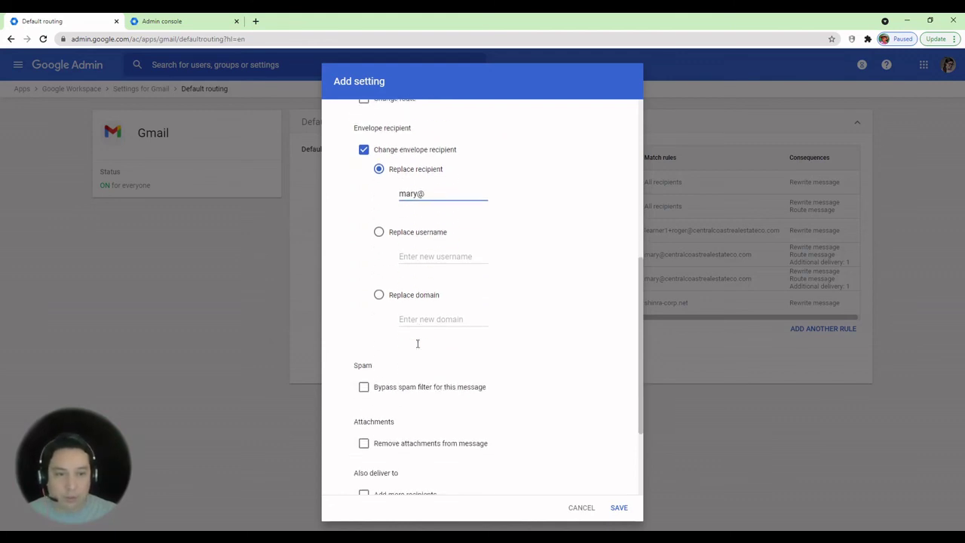
scroll(418, 345, "down", 1)
scroll(418, 346, "down", 1)
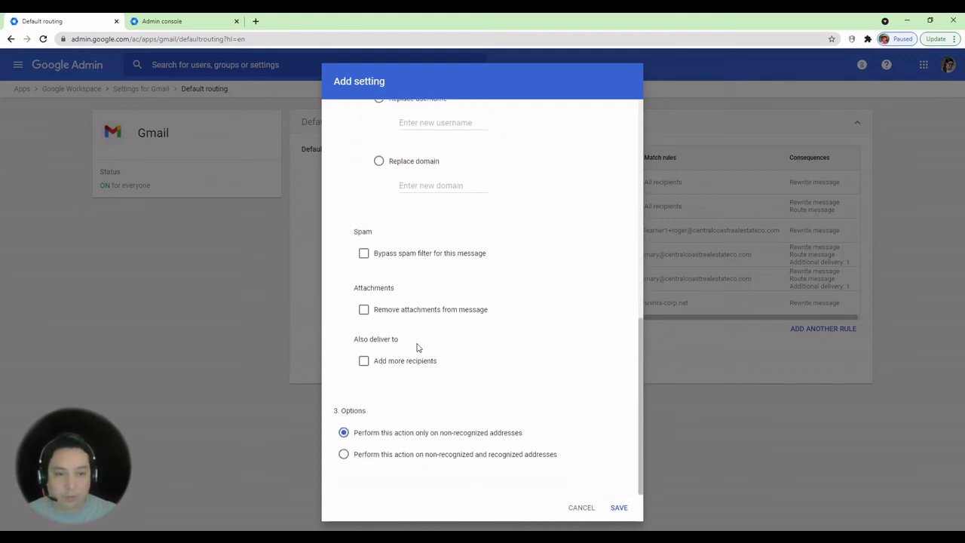
left_click(345, 455)
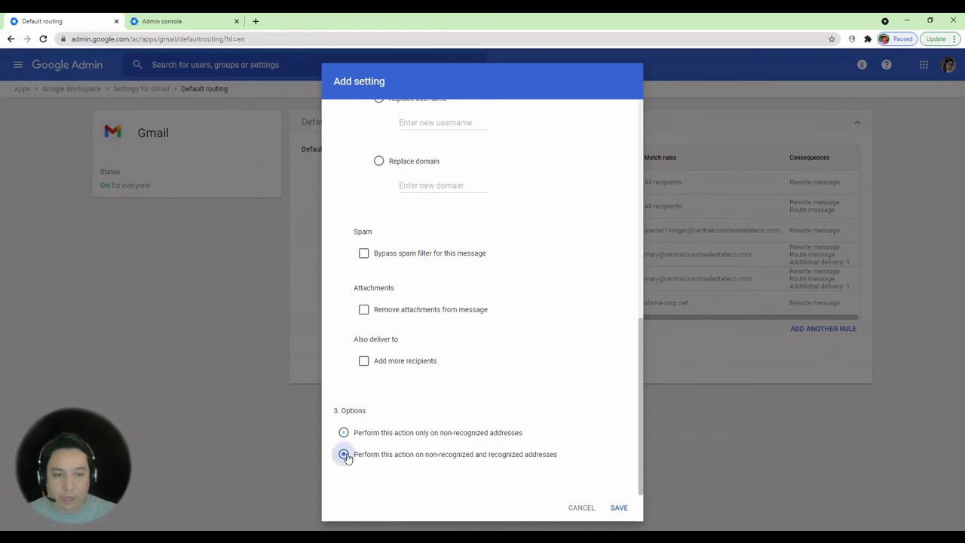